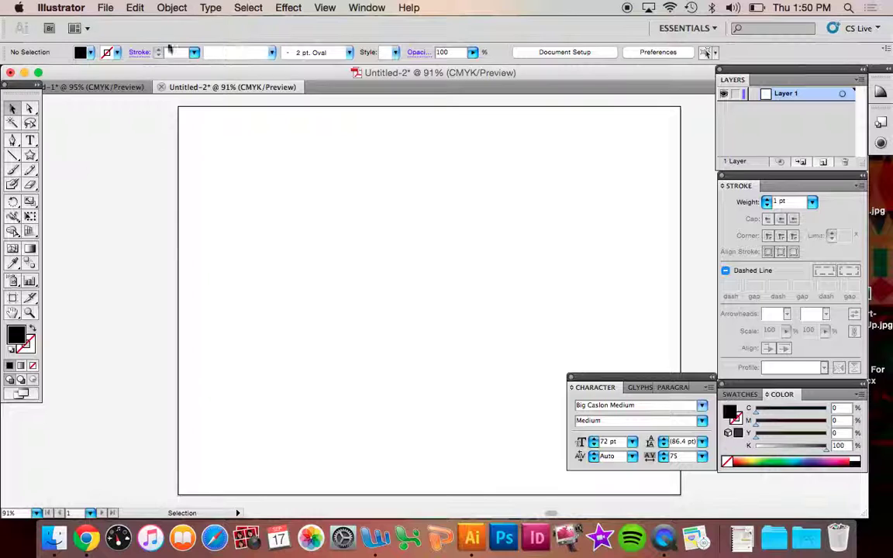
Step: Draw a diagonal line about 177 pt wide and 279 pt high in the upper-left area of the artboard and give it a black stroke
drag(29, 143, 77, 187)
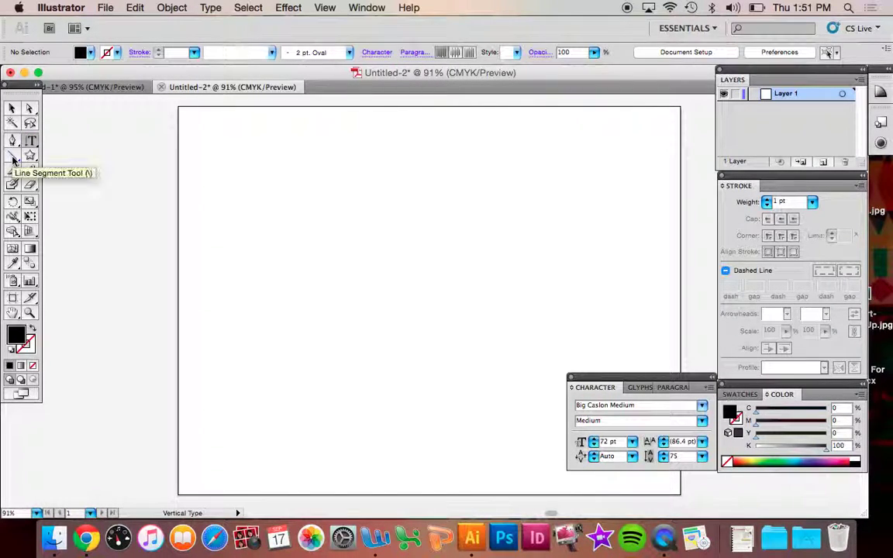
click(13, 159)
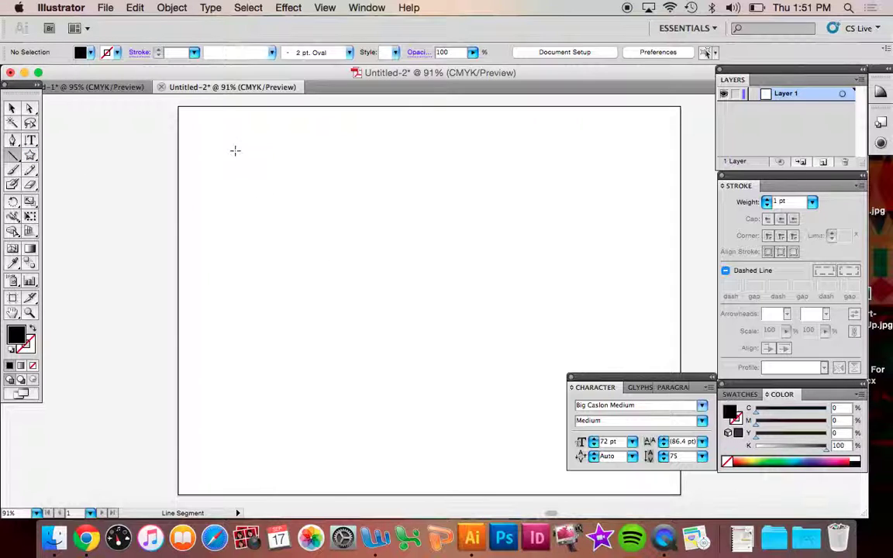
mouse_move(224, 137)
mouse_down()
mouse_move(318, 249)
mouse_move(335, 313)
mouse_up()
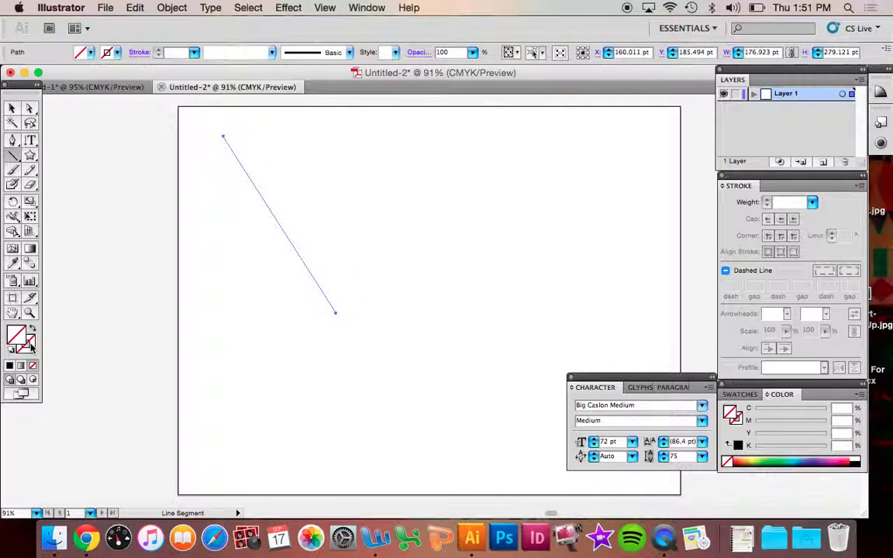
click(10, 366)
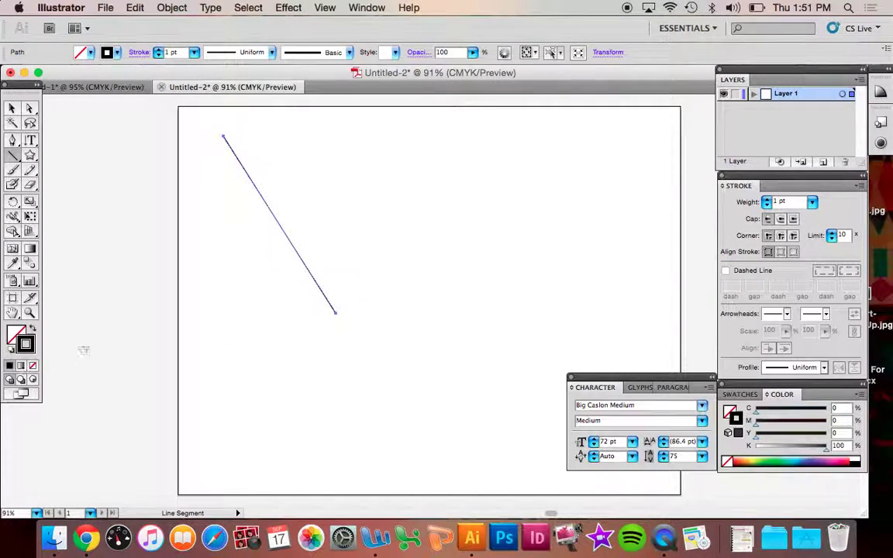
Step: Paint an arch beside the diagonal line with the Paintbrush and draw a looping curve near the artboard's upper-right corner with the Pencil
click(13, 172)
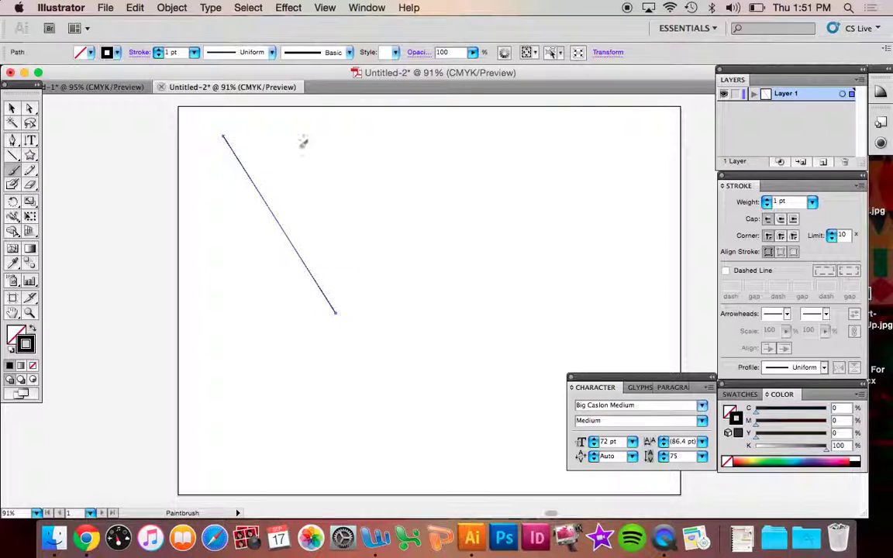
mouse_move(332, 196)
mouse_down()
mouse_move(448, 162)
mouse_move(483, 273)
mouse_up()
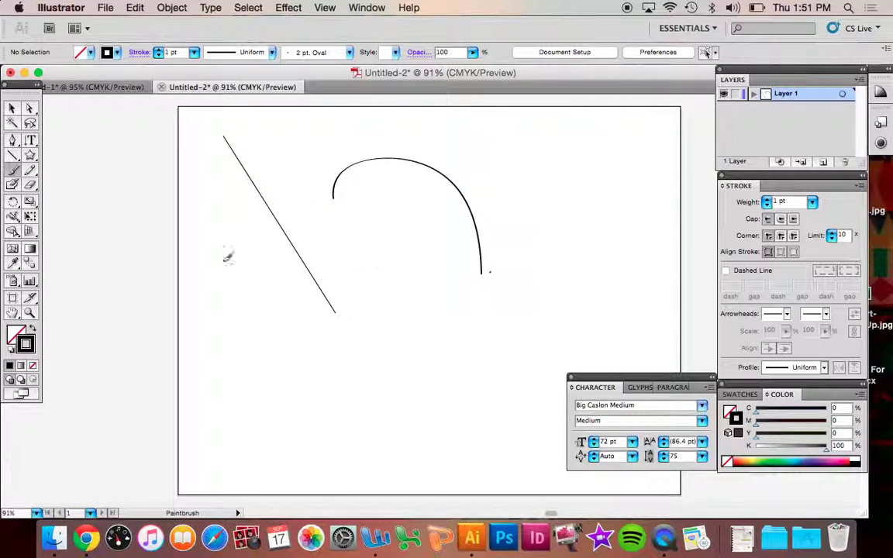
click(27, 172)
mouse_move(598, 294)
mouse_down()
mouse_move(588, 241)
mouse_move(533, 186)
mouse_up()
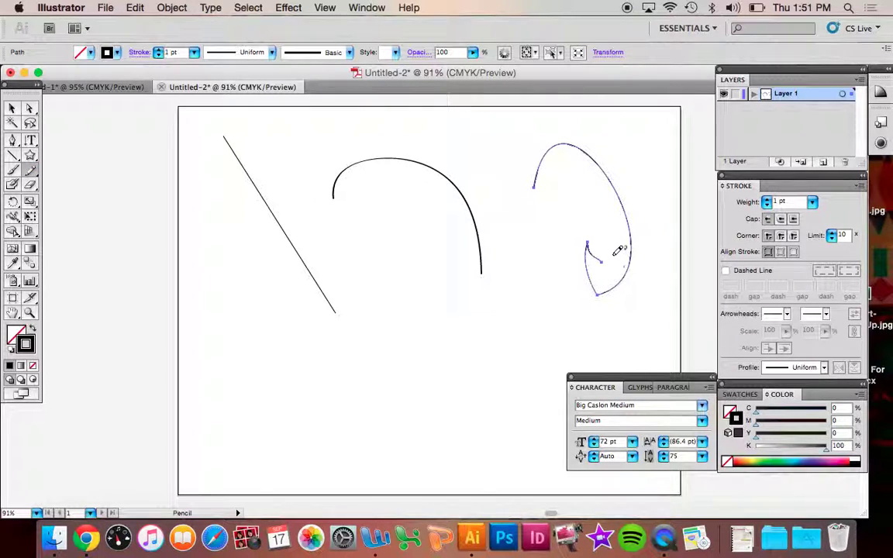
key(super+z)
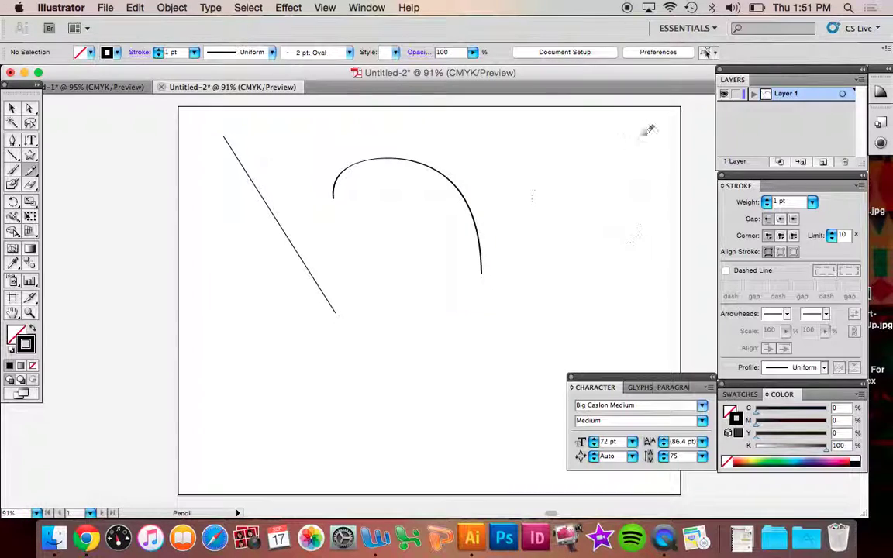
key(super+shift+z)
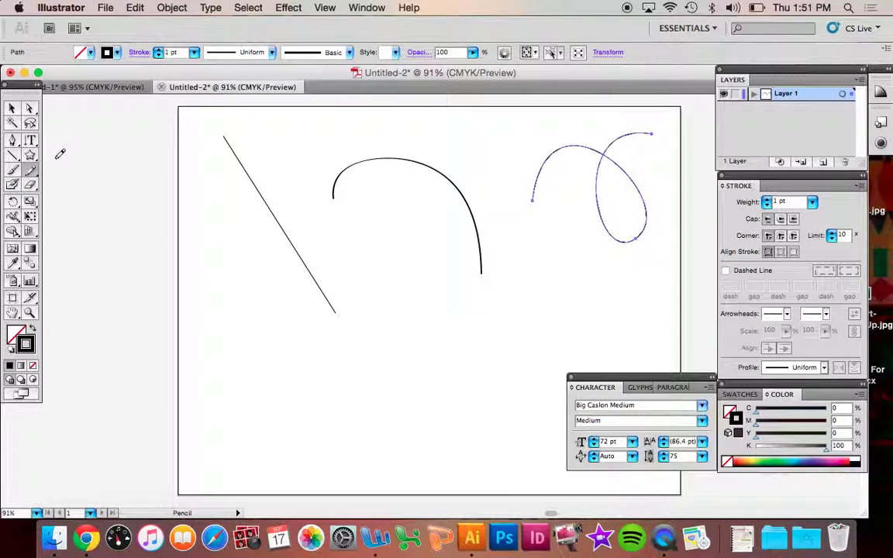
Step: Add the text "Thursday" along the diagonal line using Type on a Path
drag(27, 144, 62, 172)
click(228, 144)
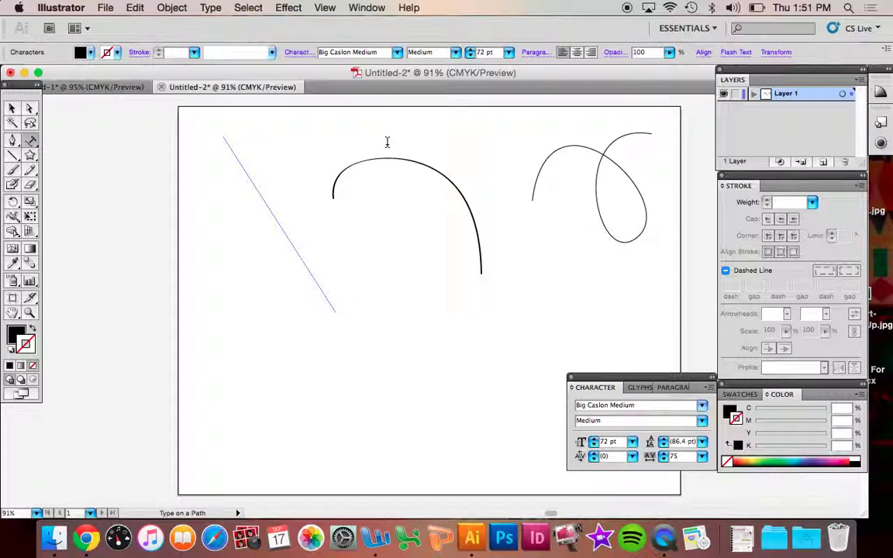
text(Thursda)
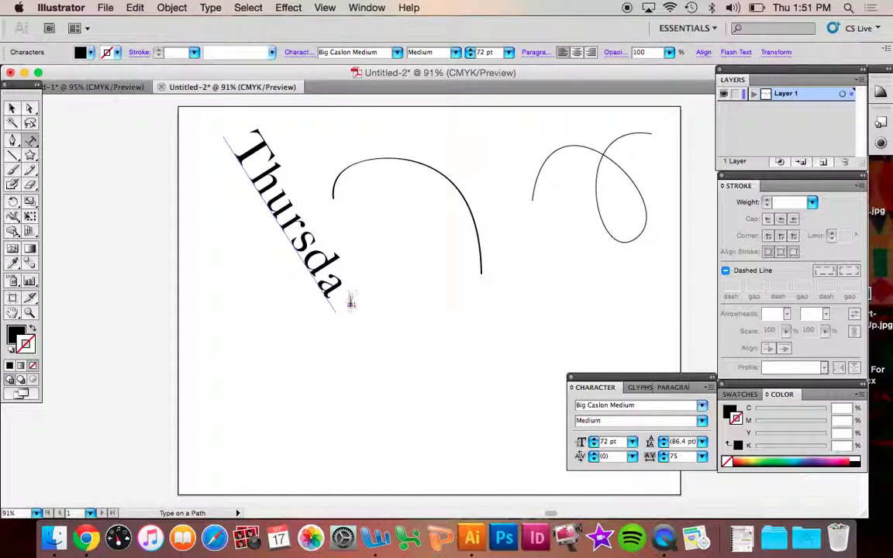
Step: Try to stretch the diagonal path text downward by its bounding box, and undo the resize
click(12, 107)
click(29, 110)
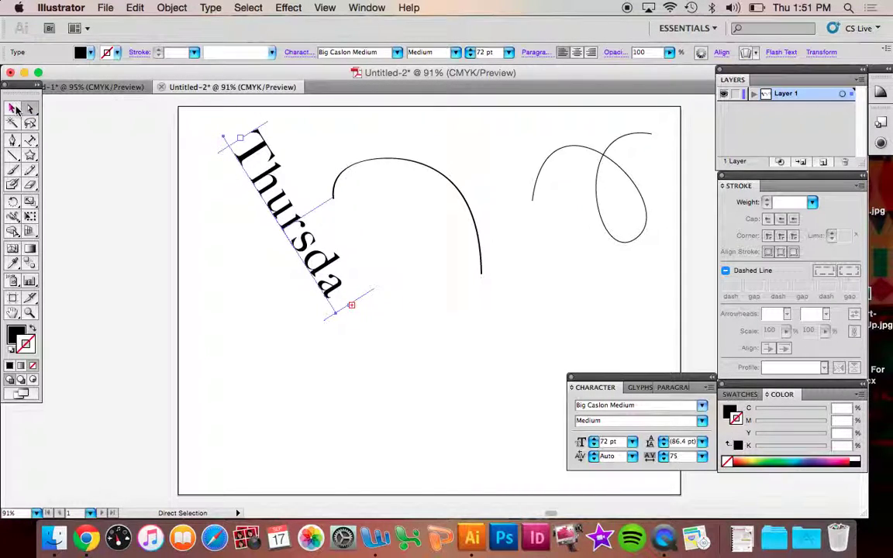
click(12, 109)
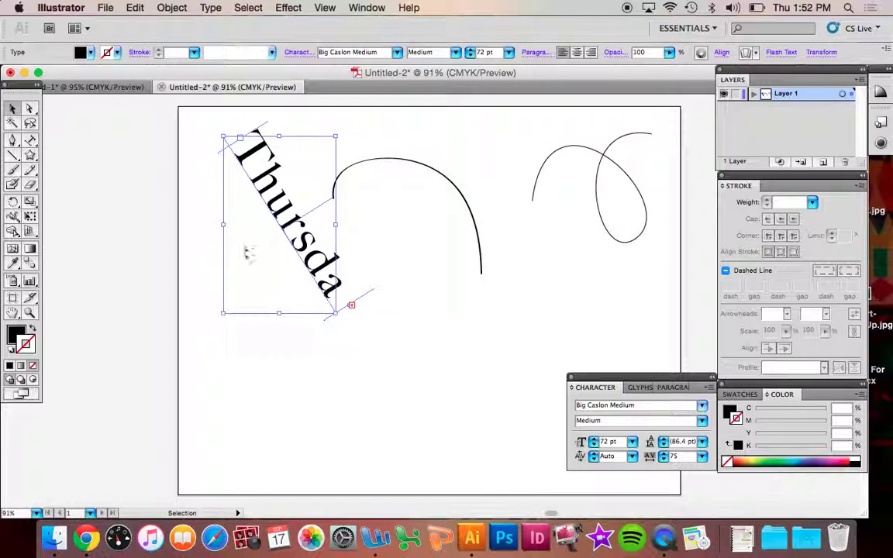
mouse_move(280, 313)
mouse_down()
mouse_move(303, 341)
mouse_move(337, 433)
mouse_move(295, 347)
mouse_move(280, 225)
mouse_move(281, 324)
mouse_up()
click(30, 110)
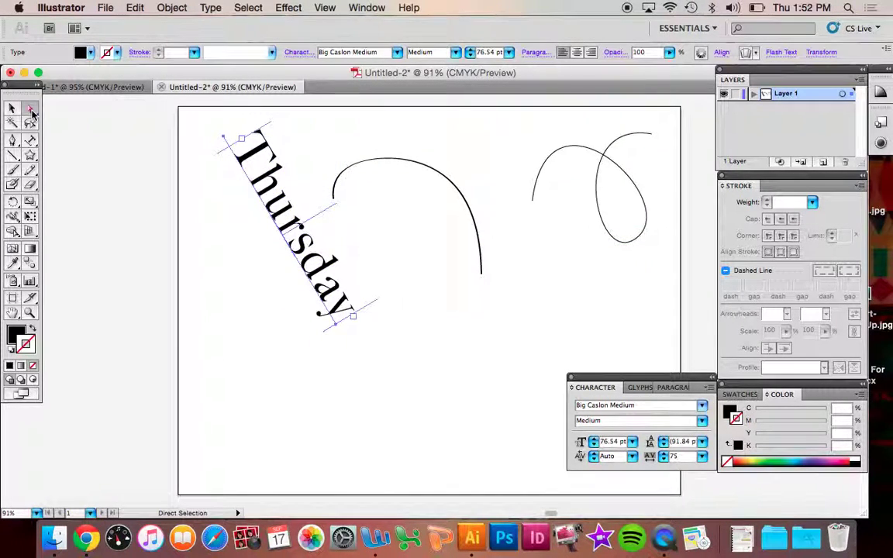
key(super+z)
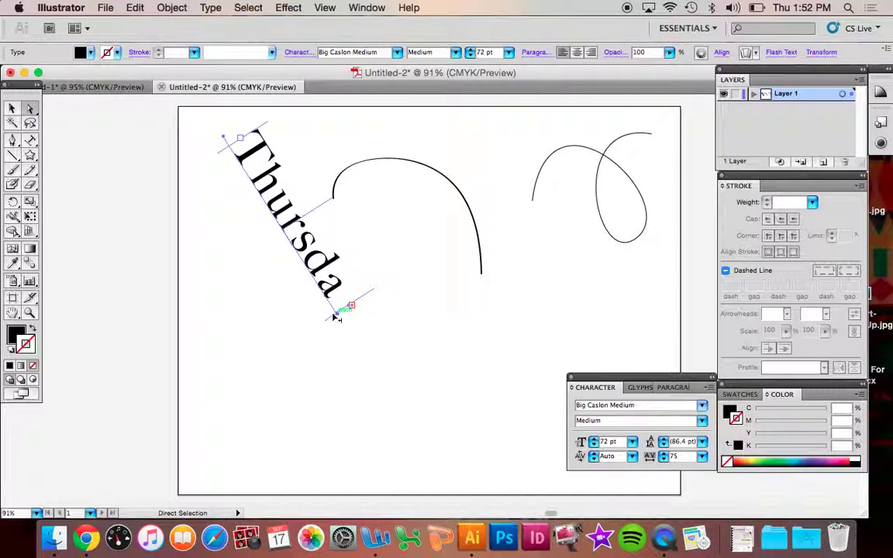
Step: Extend the diagonal path's lower anchor to about X 329 pt, Y 462 pt and slide "Thursday" down toward the path's lower end
click(119, 133)
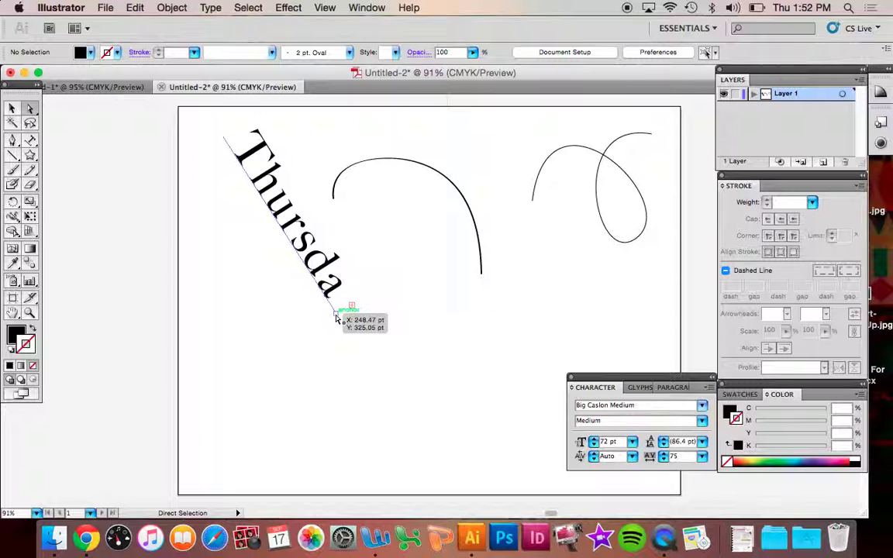
drag(337, 316, 387, 400)
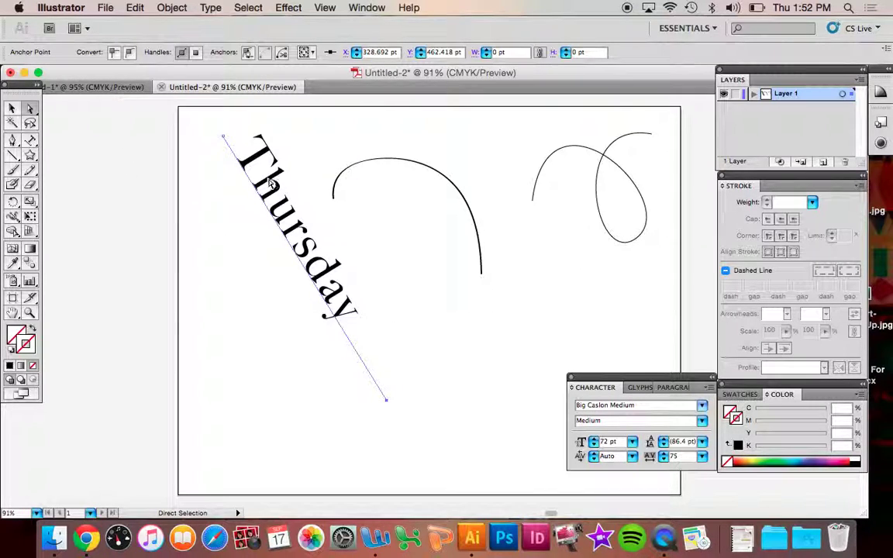
click(232, 164)
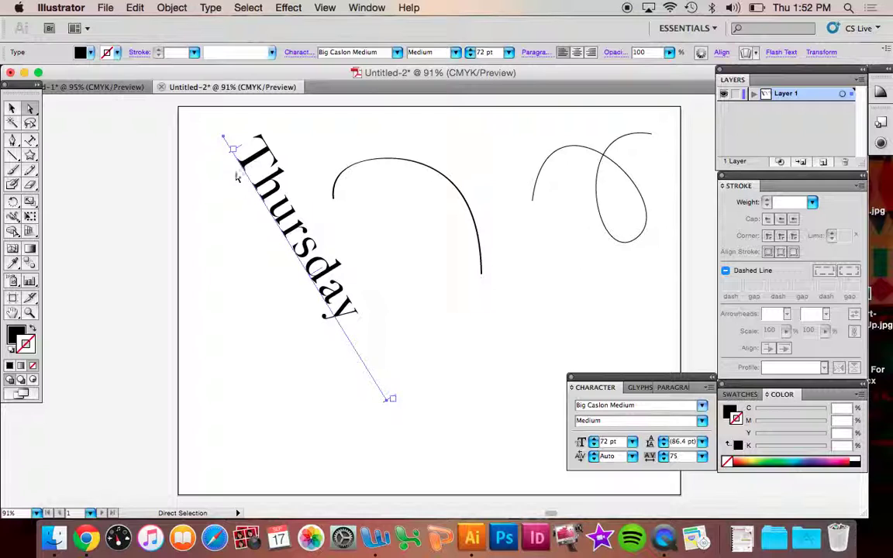
drag(241, 148, 277, 222)
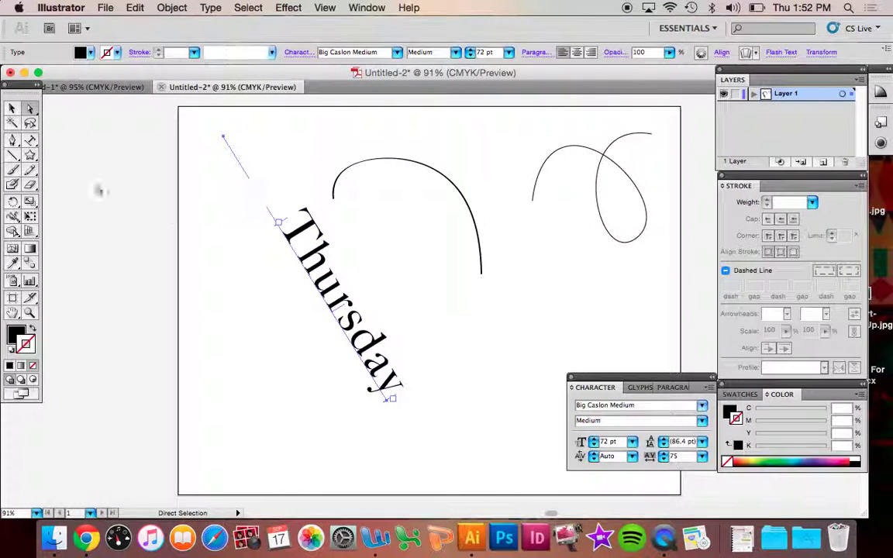
Step: Add the path text "like so" along the arch and slide its start to just past the top of the curve
click(30, 140)
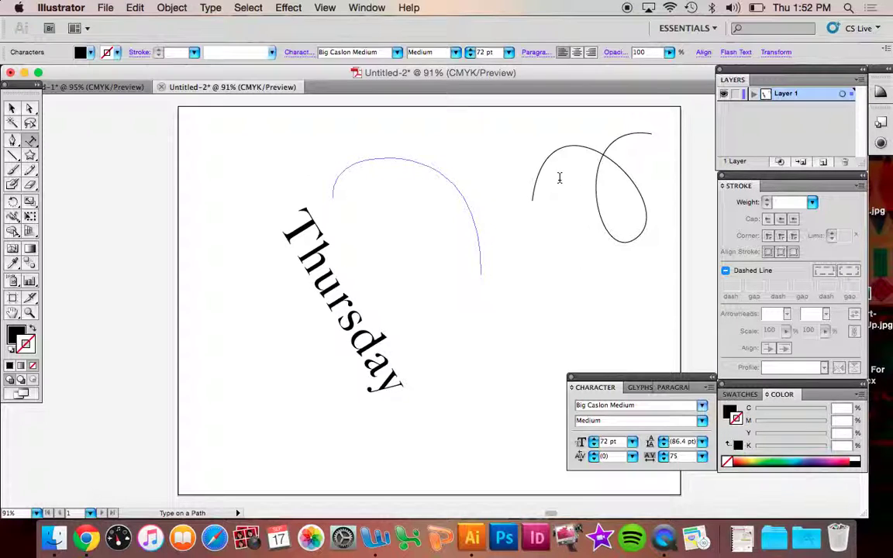
text(like so)
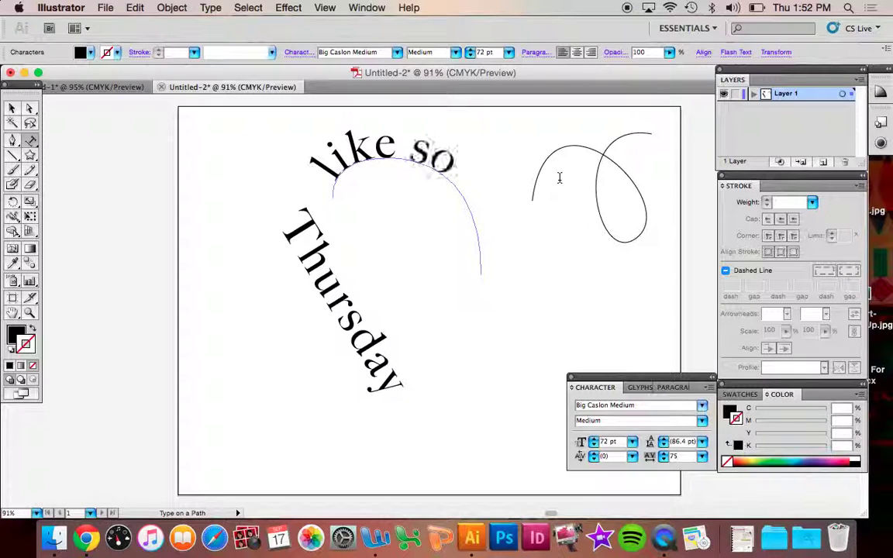
click(30, 108)
click(319, 136)
drag(331, 180, 403, 179)
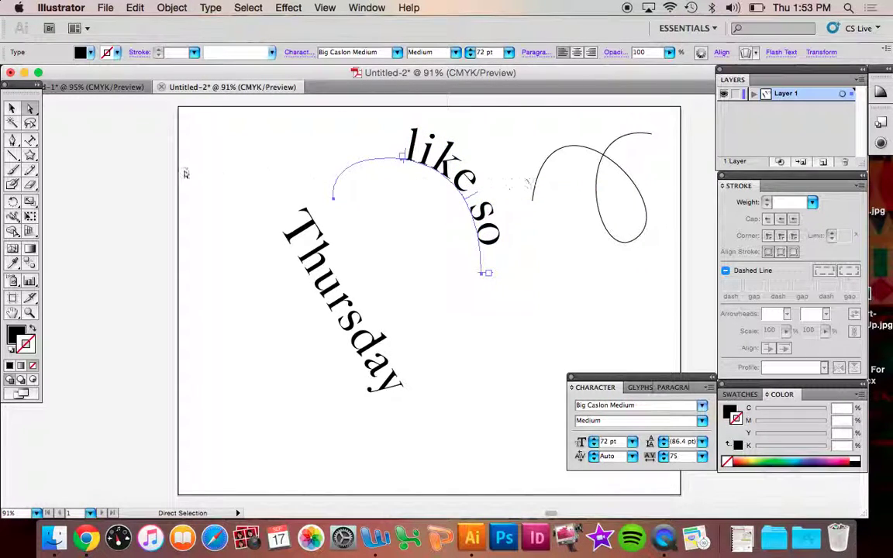
Step: Add the path text "even more" along the looping curve and adjust where the text starts on the path
click(30, 139)
click(537, 182)
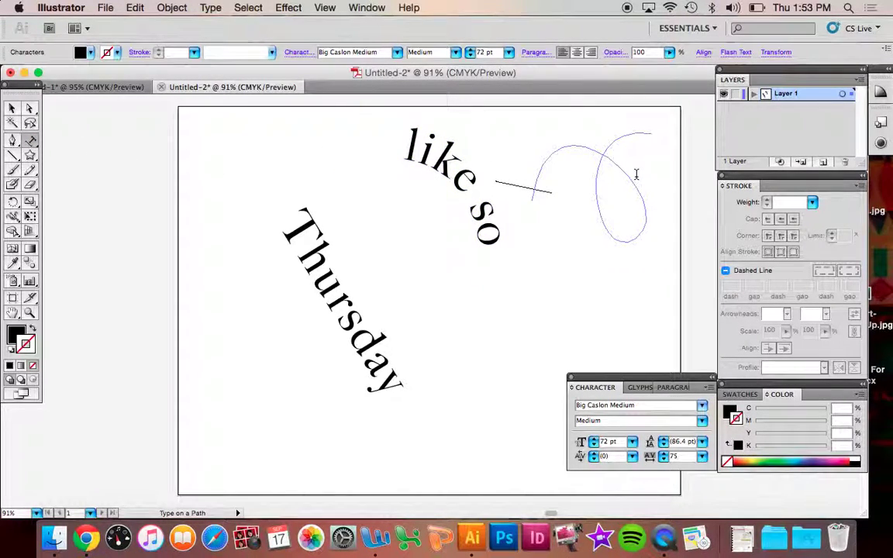
text(even more)
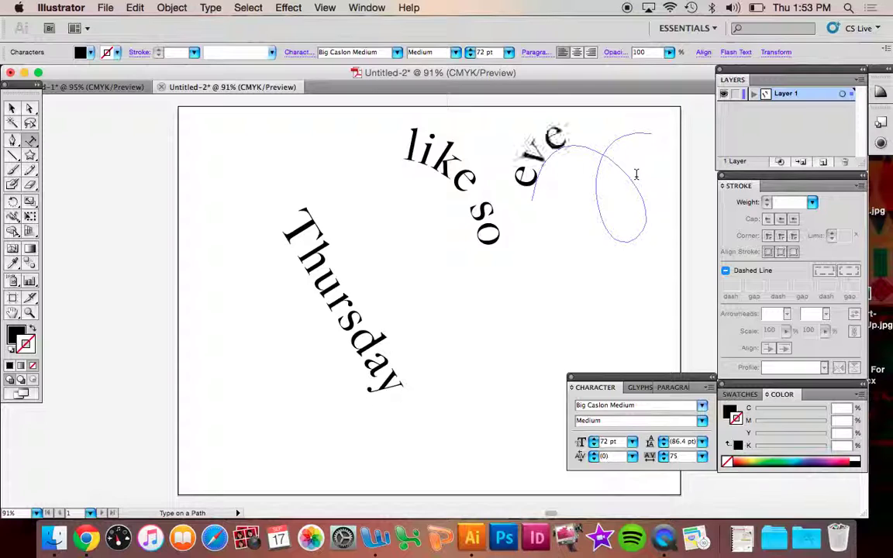
click(29, 108)
drag(528, 190, 562, 144)
Step: Set the looping text to 24 pt and append "so when you have more text it looks cool" after "even more"
key(t)
key(super+a)
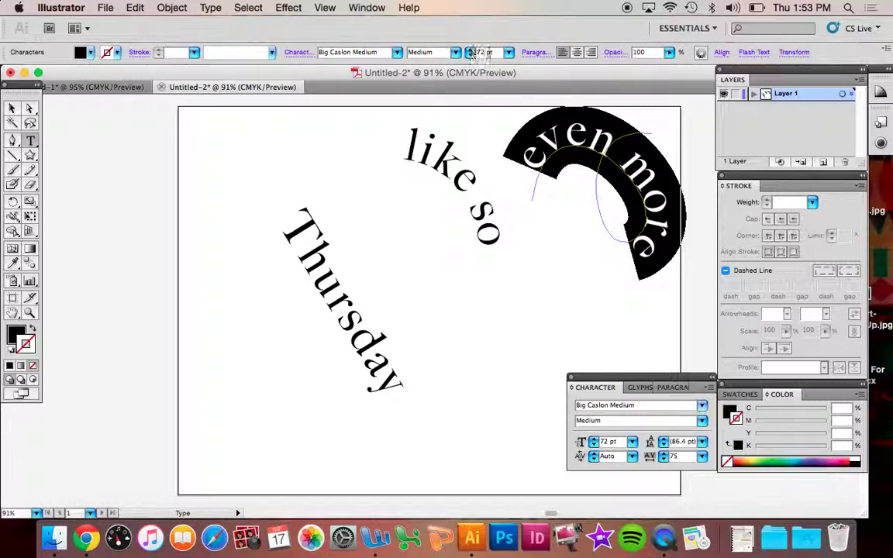
click(508, 52)
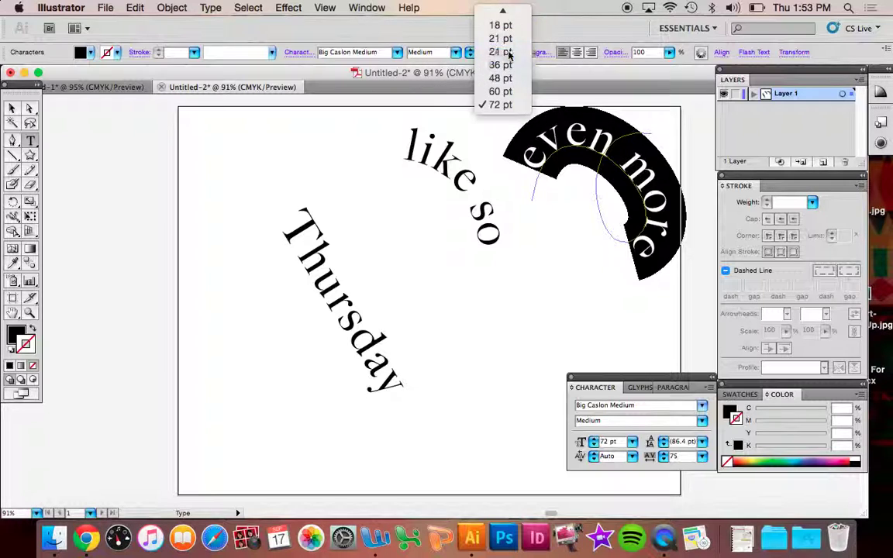
click(508, 52)
click(600, 140)
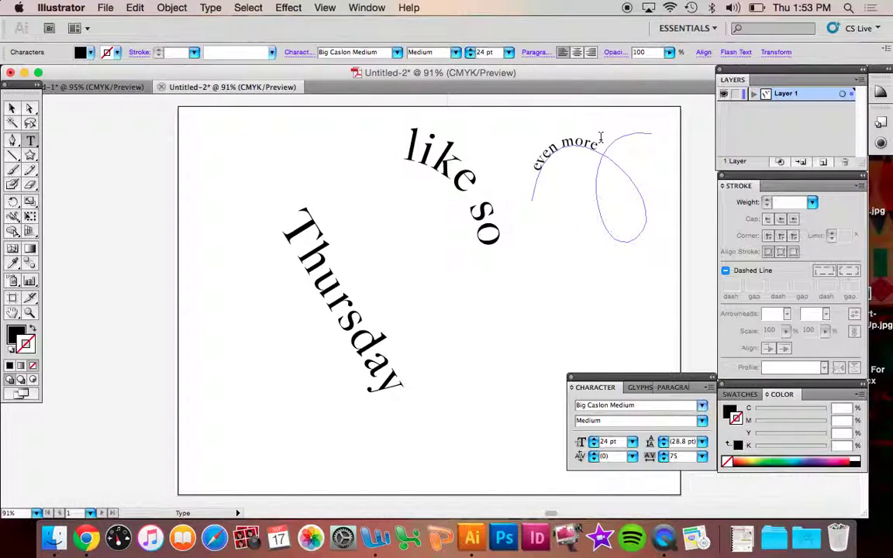
text(so when you have more text it looks)
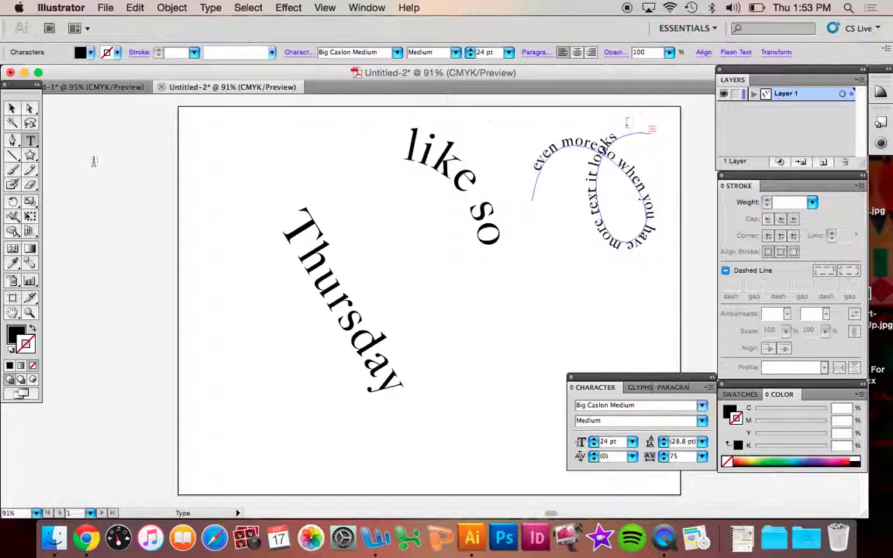
Step: Move the looping path's end anchor to about X 773 pt, Y 41 pt and lengthen its direction handle to widen the loop
click(30, 108)
click(682, 151)
drag(652, 129, 669, 134)
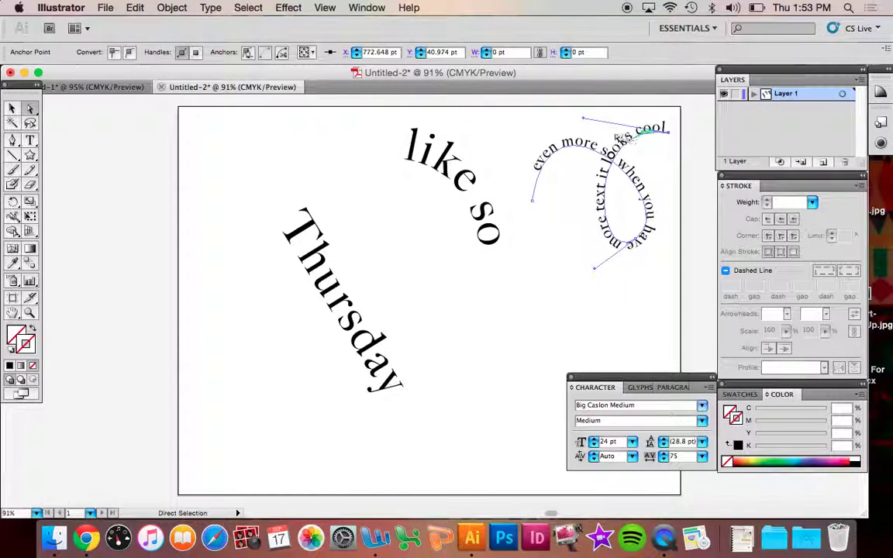
drag(585, 120, 500, 118)
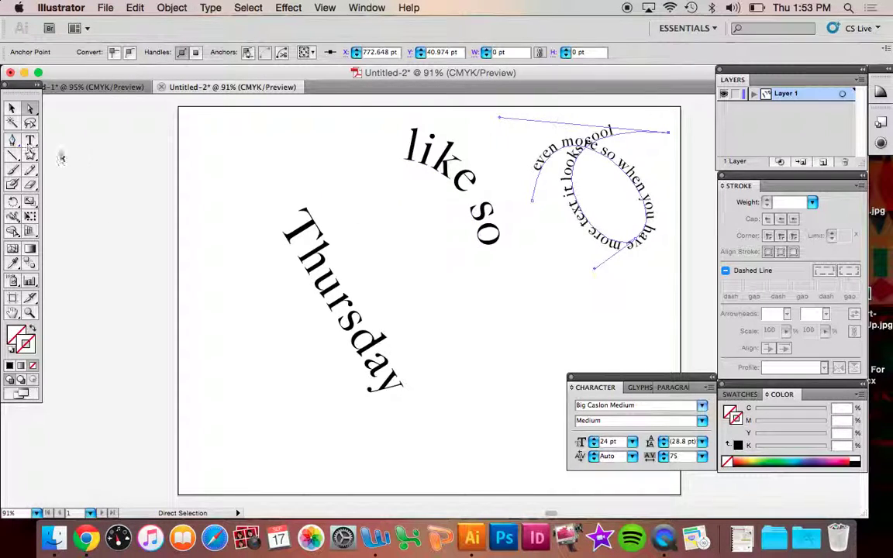
Step: Slide the start of the looping text further along its path so the text runs to the path's end, and deselect it
click(502, 175)
click(613, 133)
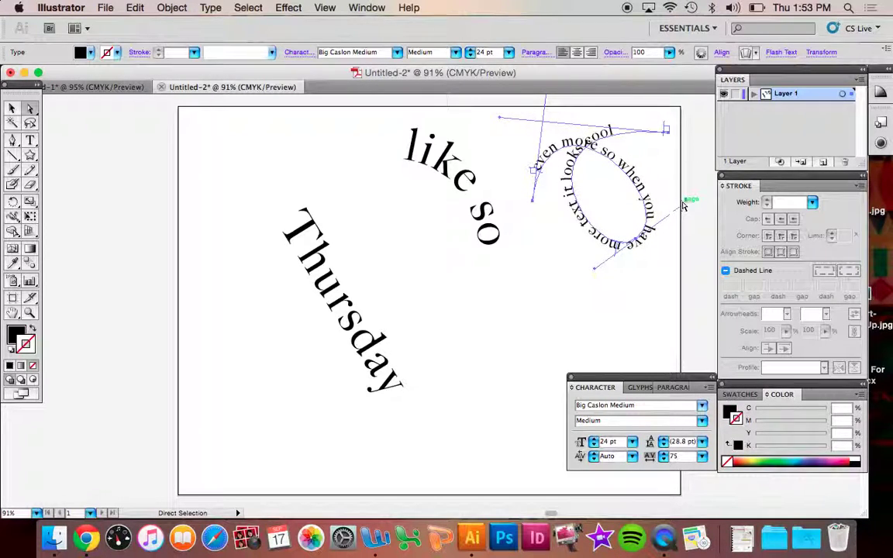
click(665, 124)
click(667, 133)
click(603, 161)
click(530, 163)
click(543, 177)
drag(545, 177, 537, 146)
click(686, 160)
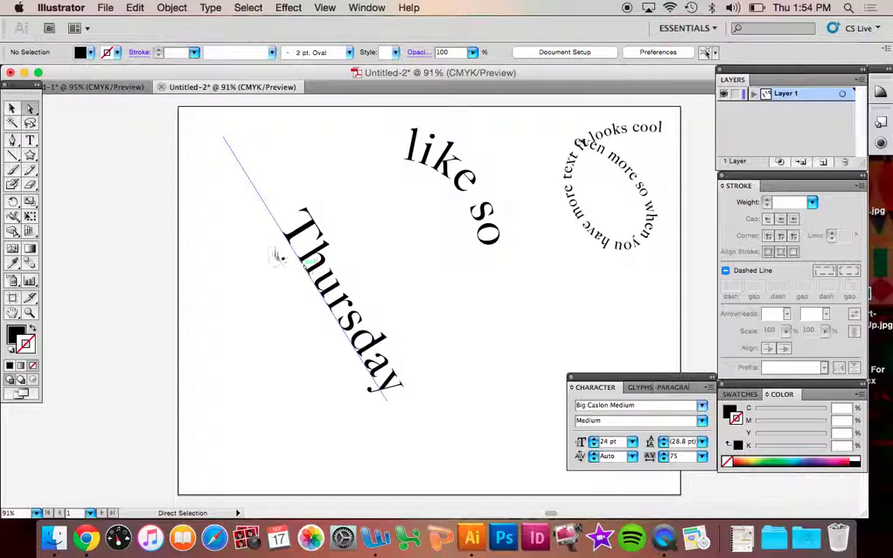
Step: Draw a straight vertical line about 385 pt tall inside the artboard's left edge with the Line Segment tool
click(15, 159)
drag(87, 144, 142, 380)
key(super+z)
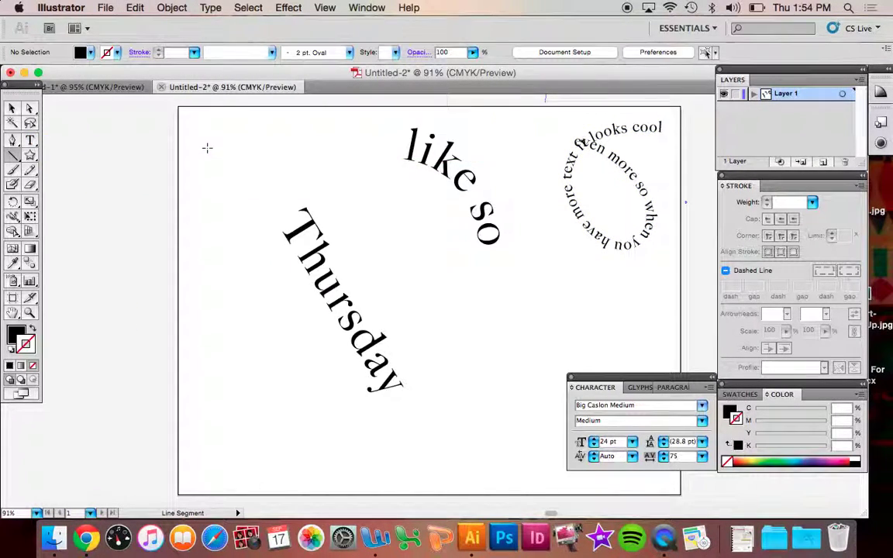
drag(208, 131, 229, 376)
drag(230, 377, 230, 376)
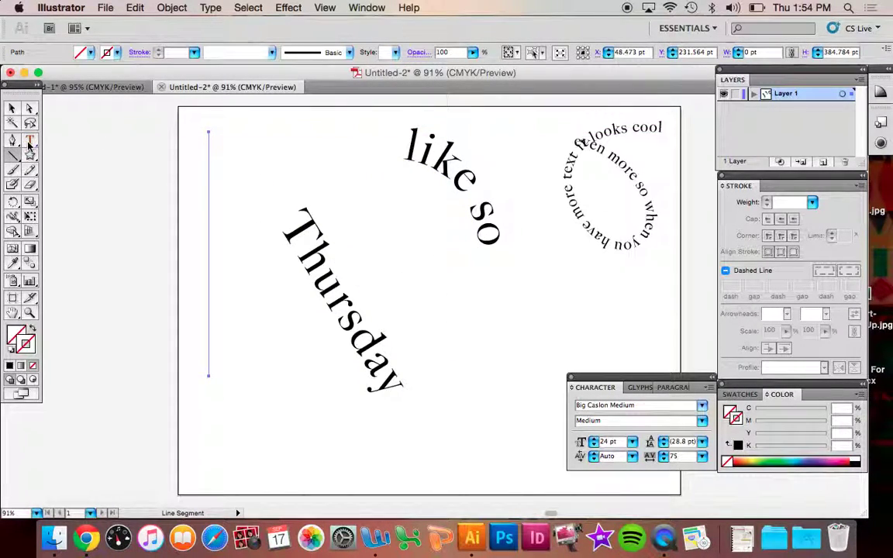
Step: Add the vertical text "TITLE" along the straight vertical line with the Vertical Type tool
drag(29, 142, 87, 192)
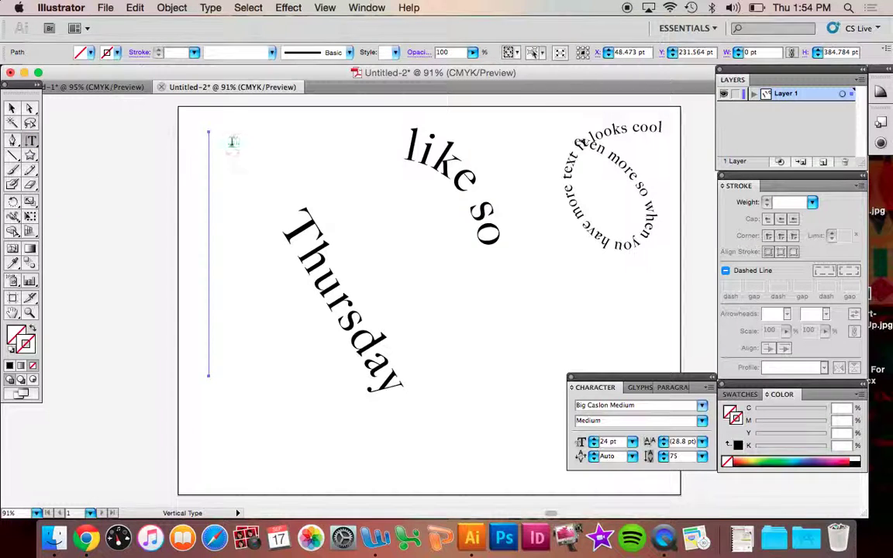
click(207, 145)
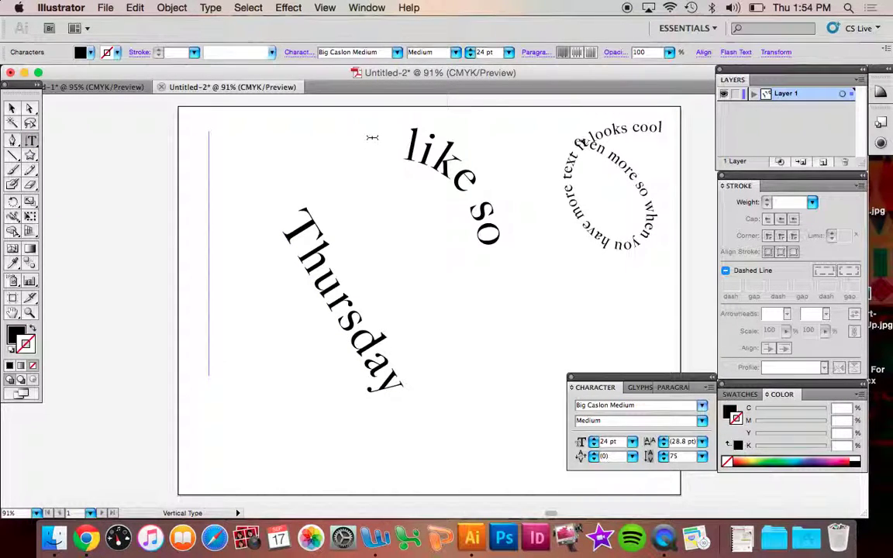
text(TITLE)
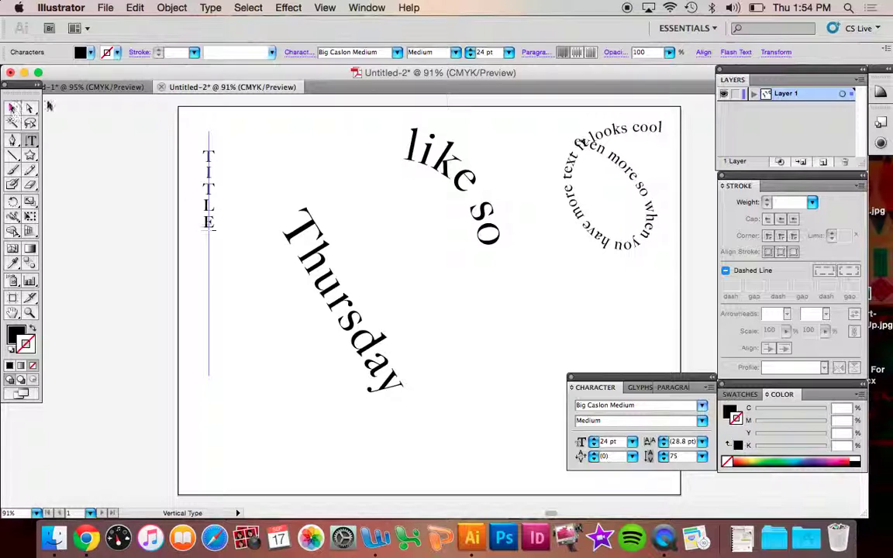
Step: Switch to the Untitled-1 document and draw a wide black rectangle over the area type samples below the path text
click(80, 86)
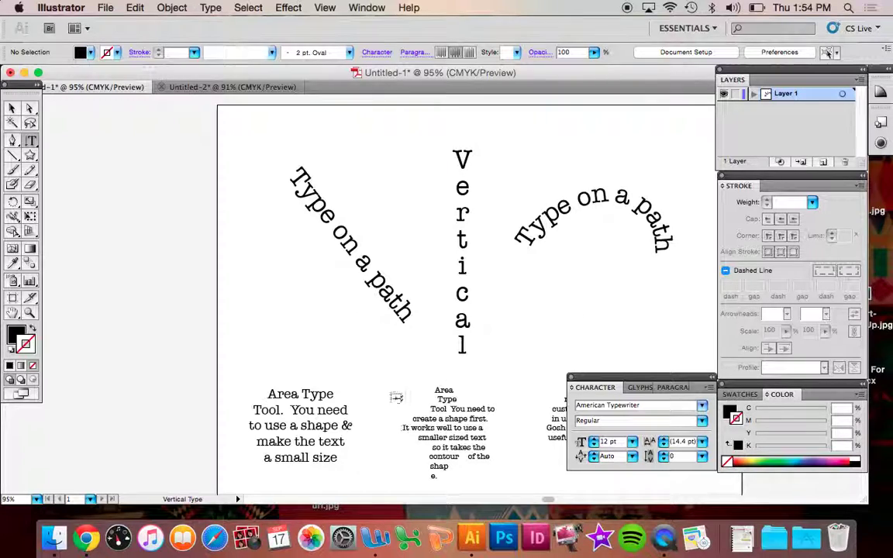
drag(31, 155, 58, 157)
drag(207, 336, 758, 482)
Step: Nudge the black rectangle down until it clears the last letter of the word "Vertical"
key(Down)
key(Down)
key(Down)
key(Down)
key(Down)
key(Down)
key(Down)
key(Down)
key(Down)
key(Down)
key(Down)
key(Down)
key(Down)
key(Down)
key(Down)
key(Down)
key(Down)
key(Down)
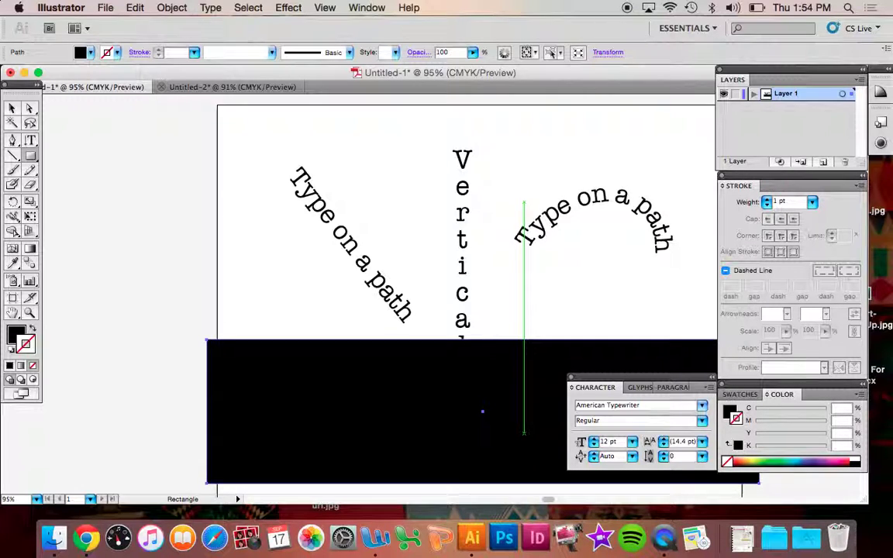
key(Down)
key(Down)
key(Down)
key(Down)
key(Down)
key(Down)
key(Down)
key(Down)
key(Down)
key(Down)
key(Down)
key(Down)
key(Down)
key(Down)
key(Down)
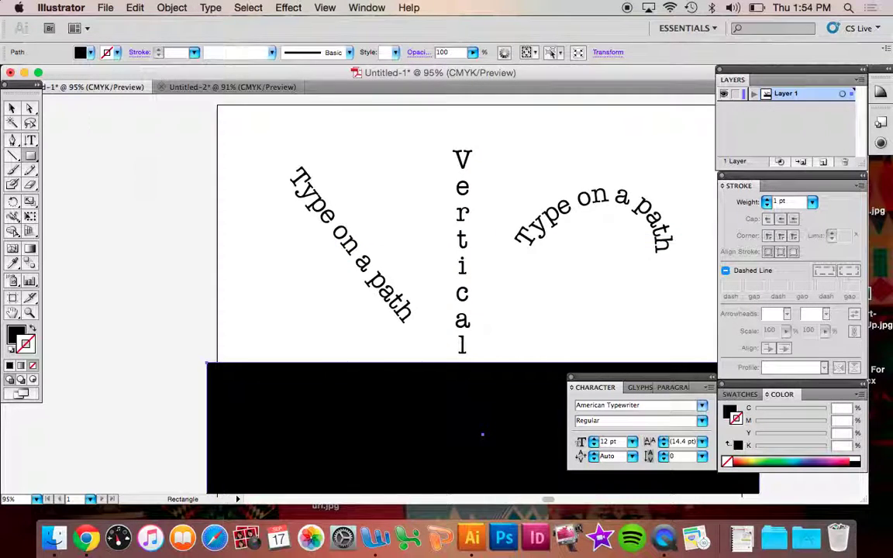
Step: Return to Untitled-2, draw a rectangle below "like so", and swap its fill and stroke to leave only a 1 pt black outline
click(183, 87)
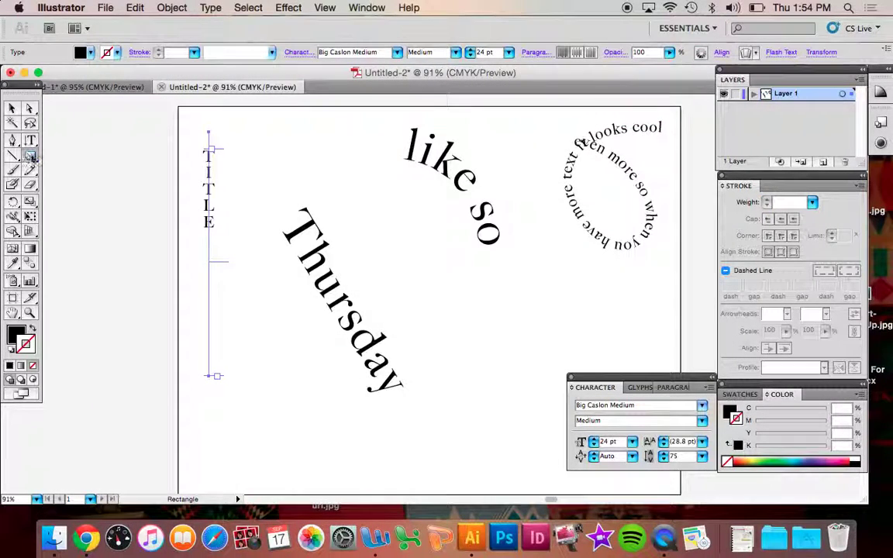
mouse_move(448, 309)
mouse_down()
mouse_move(598, 329)
mouse_move(601, 344)
mouse_up()
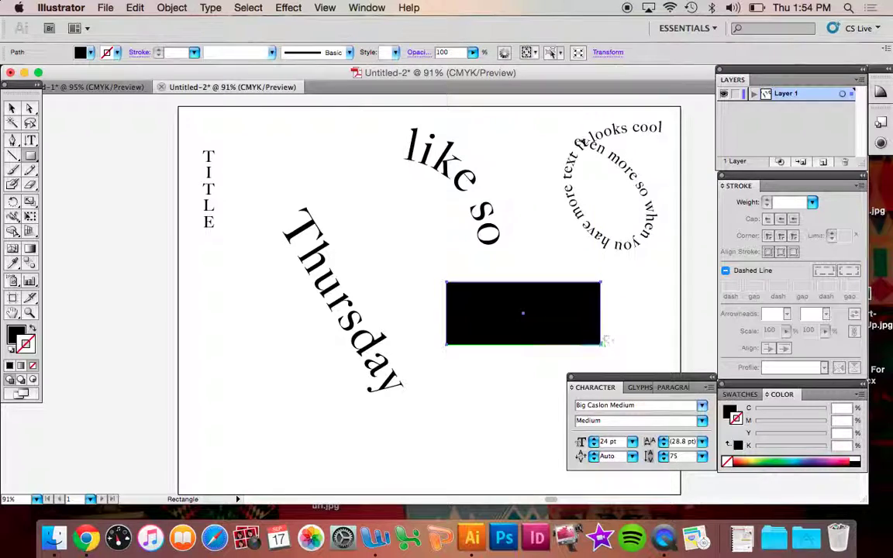
click(31, 328)
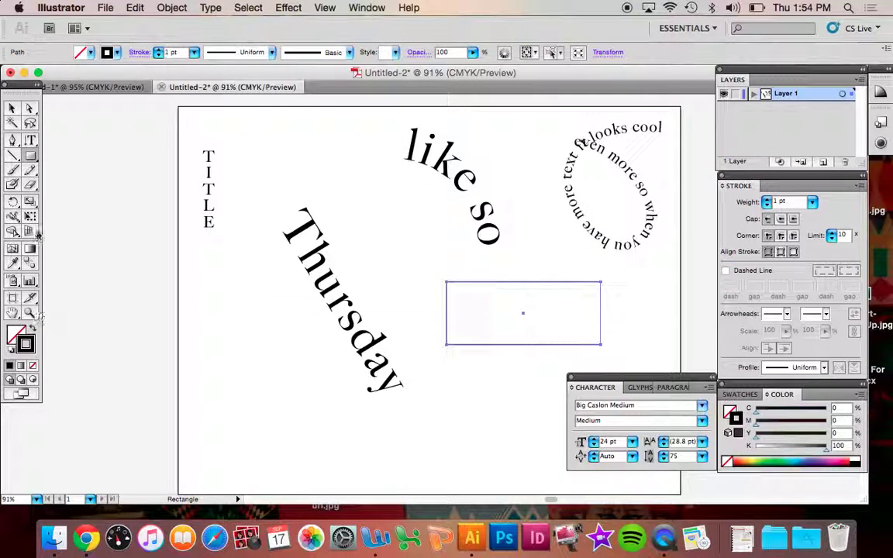
Step: Run the text "and you will start to go around the edge like so." around the rectangle's outline with the Type on a Path tool
drag(30, 142, 83, 163)
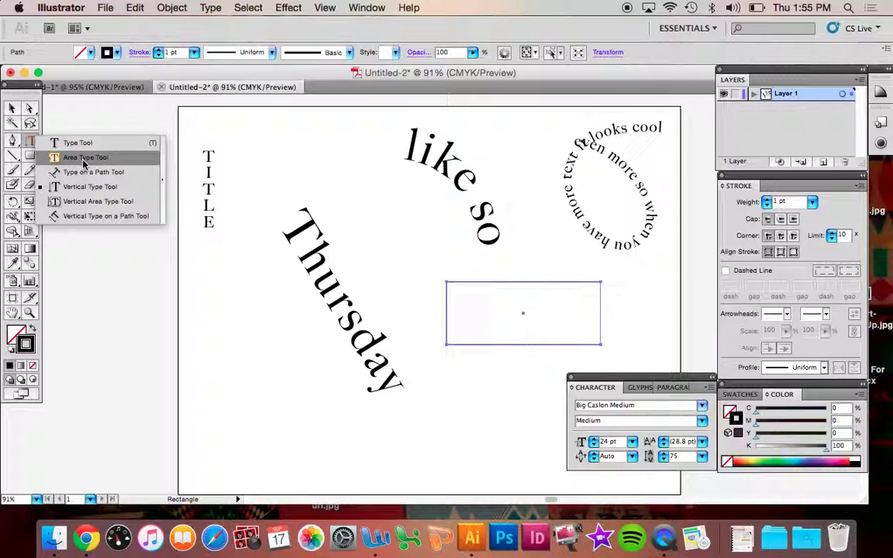
drag(83, 162, 78, 172)
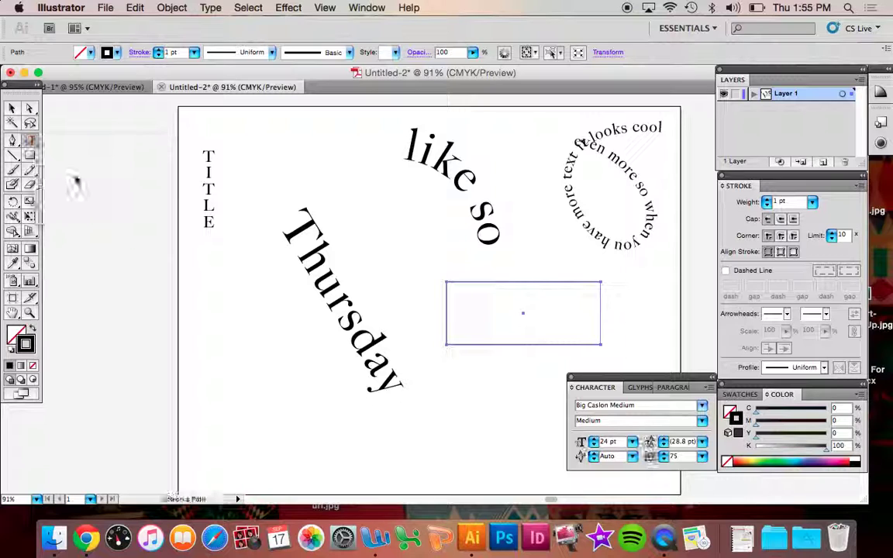
click(467, 281)
text(you)
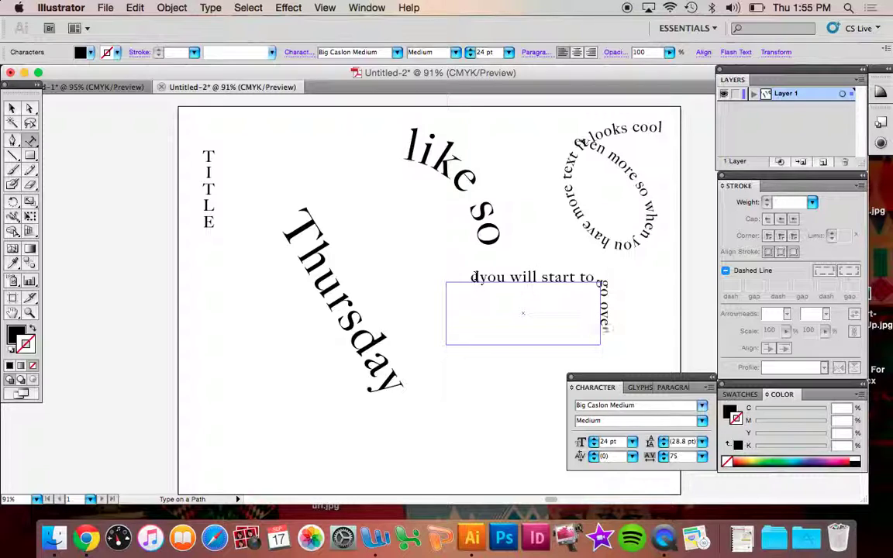
text( will start to go around)
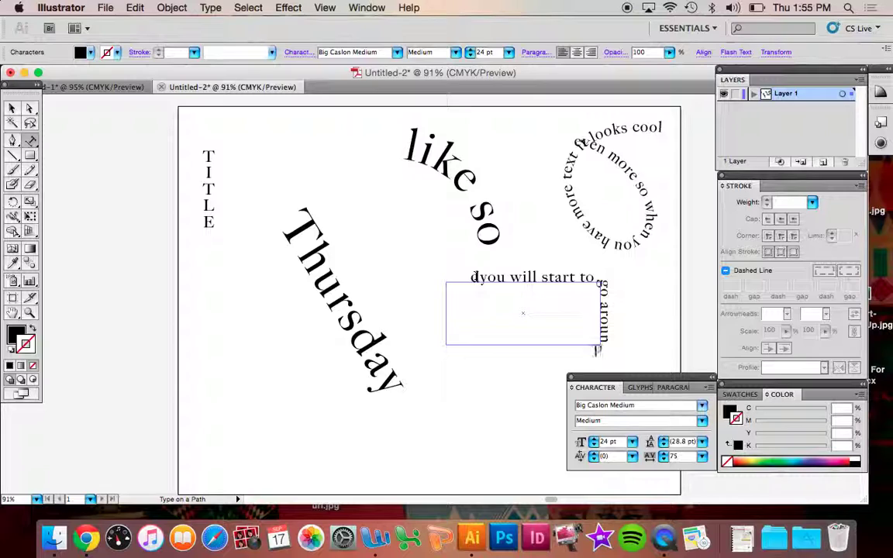
text( the edge like so.)
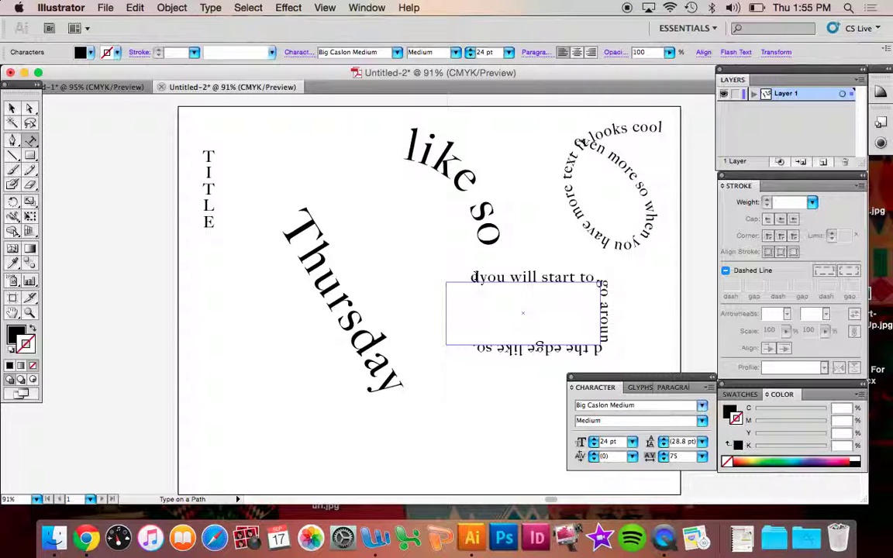
text(andd)
key(BackSpace)
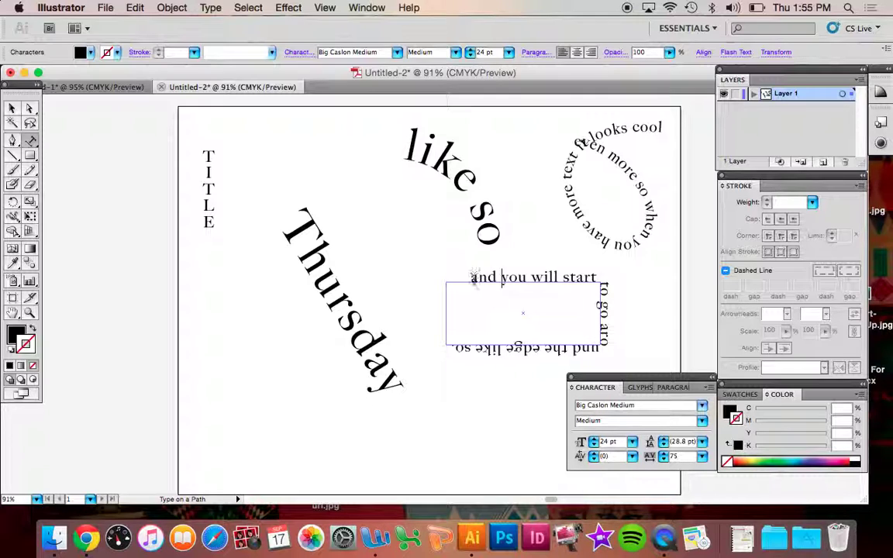